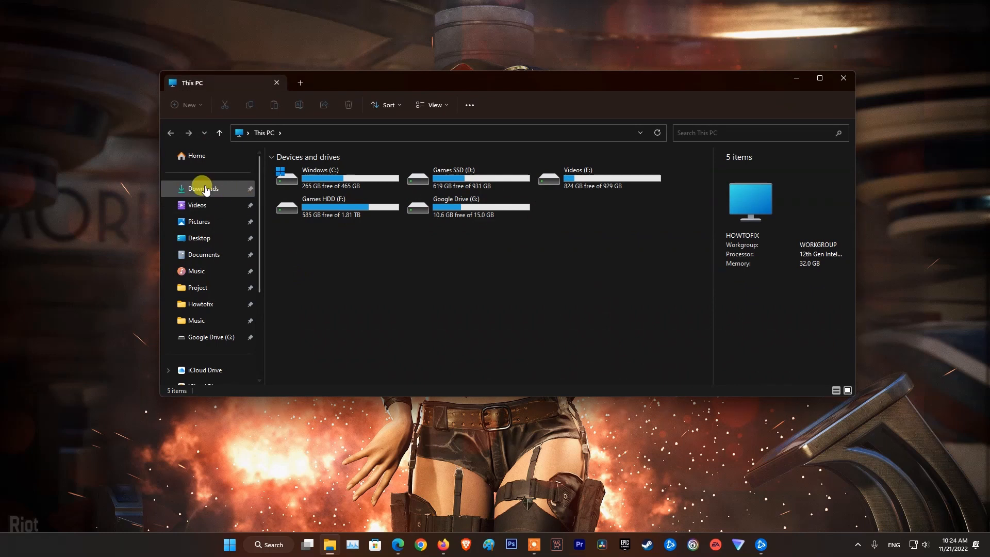
# Step: Launch the NVIDIA 526.98 driver package from Downloads, extract it to the default path, and minimize the file window
pyautogui.click(200, 189)
pyautogui.click(323, 203)
pyautogui.doubleClick(323, 203)
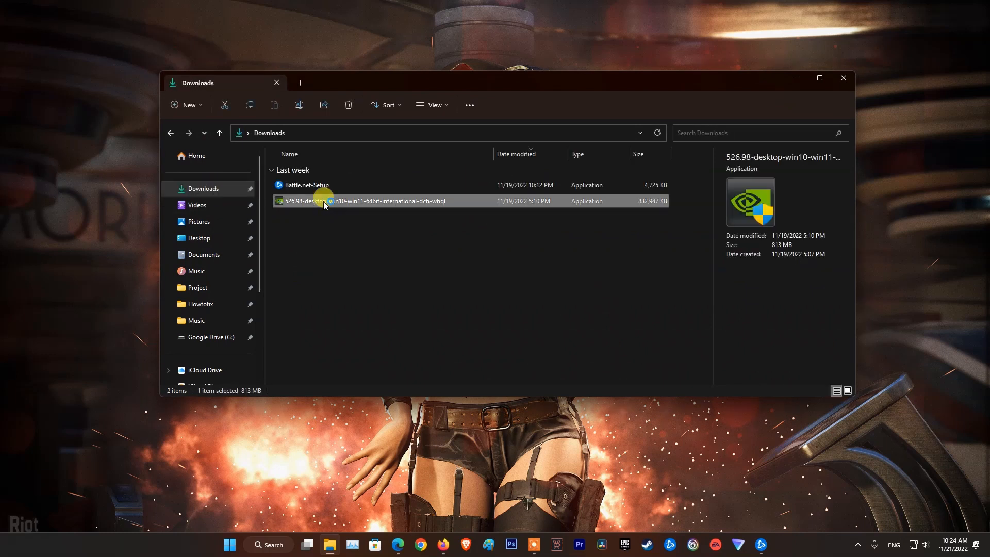
pyautogui.click(453, 353)
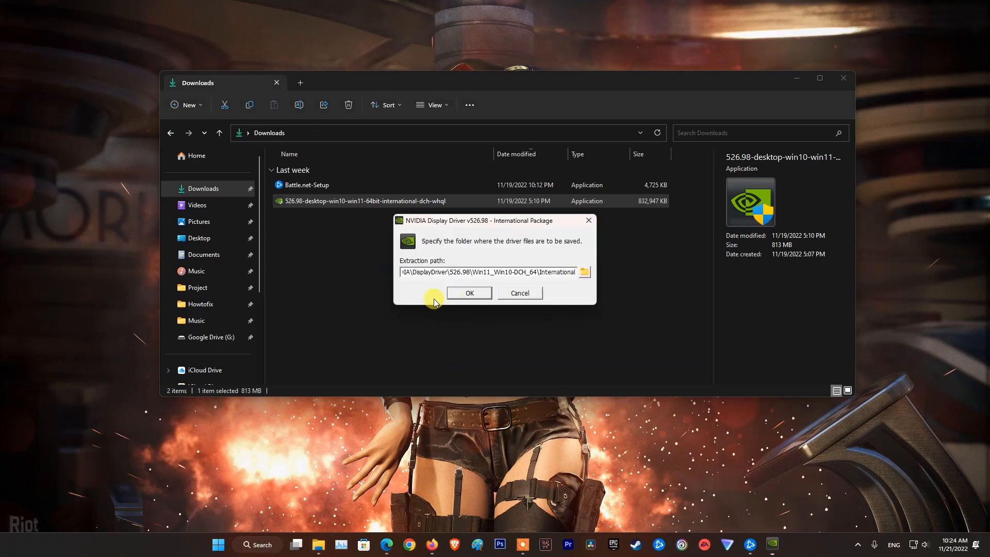
pyautogui.click(467, 289)
pyautogui.click(797, 77)
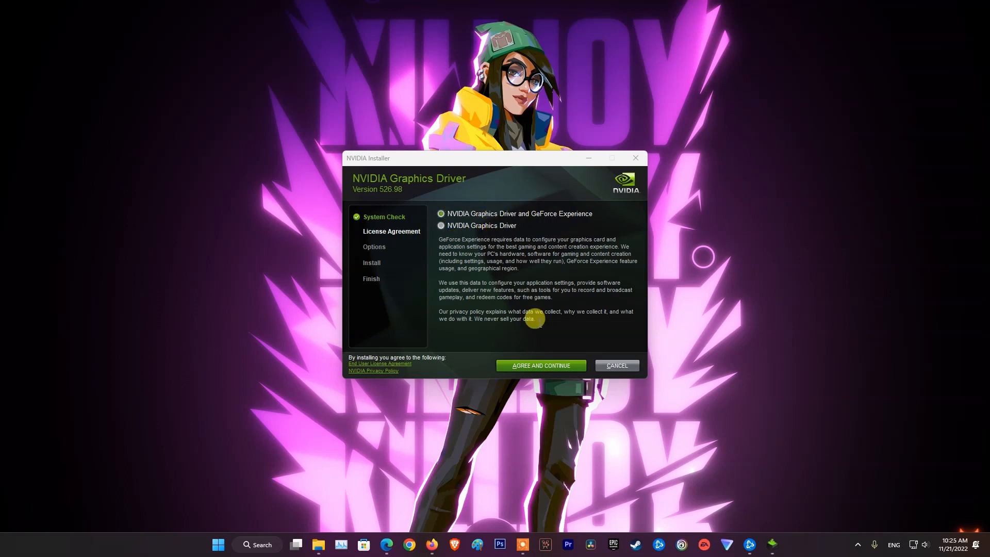
# Step: Accept the license for NVIDIA Graphics Driver and GeForce Experience and proceed with the Custom (Advanced) installation
pyautogui.click(557, 367)
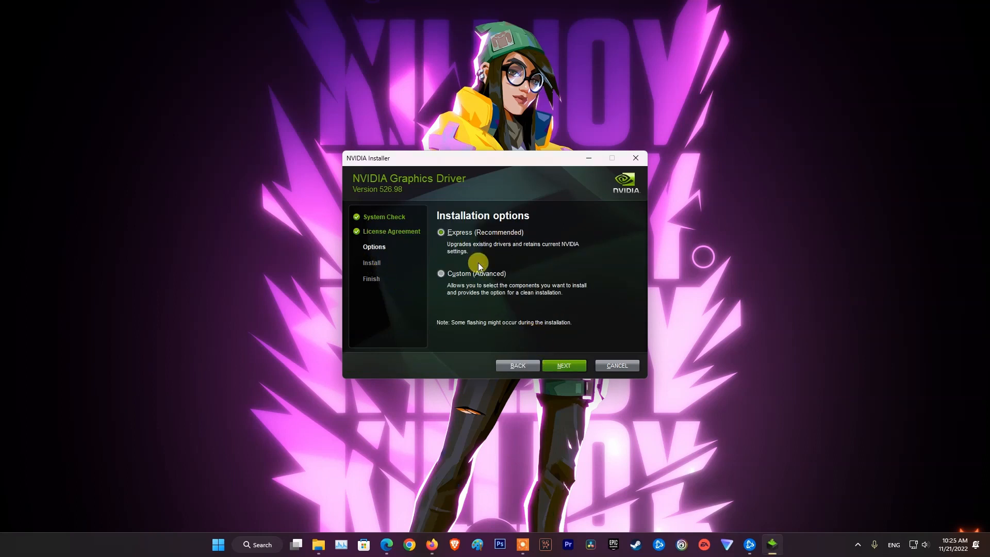
pyautogui.click(441, 274)
pyautogui.click(569, 365)
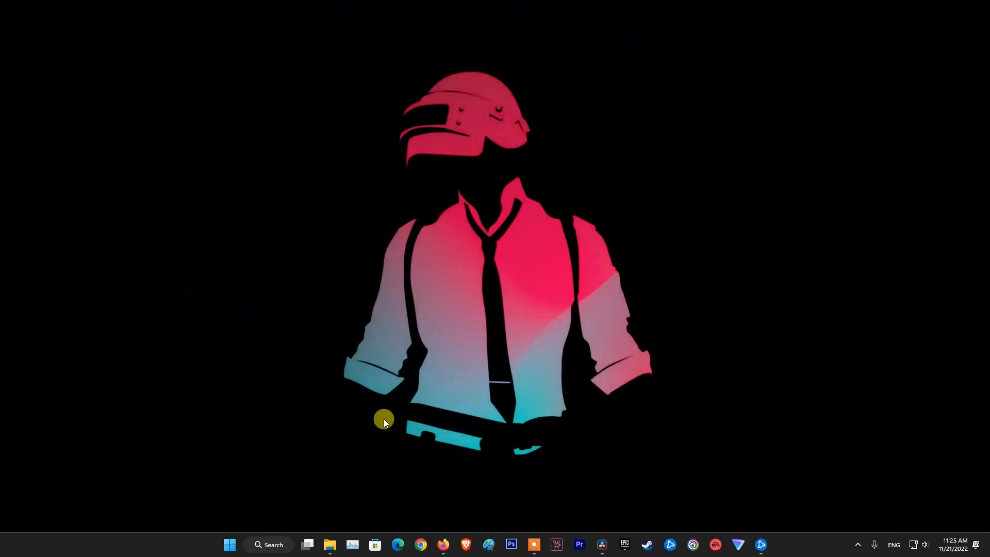
# Step: Open Device Manager and expand the Display adapters category
pyautogui.rightClick(229, 543)
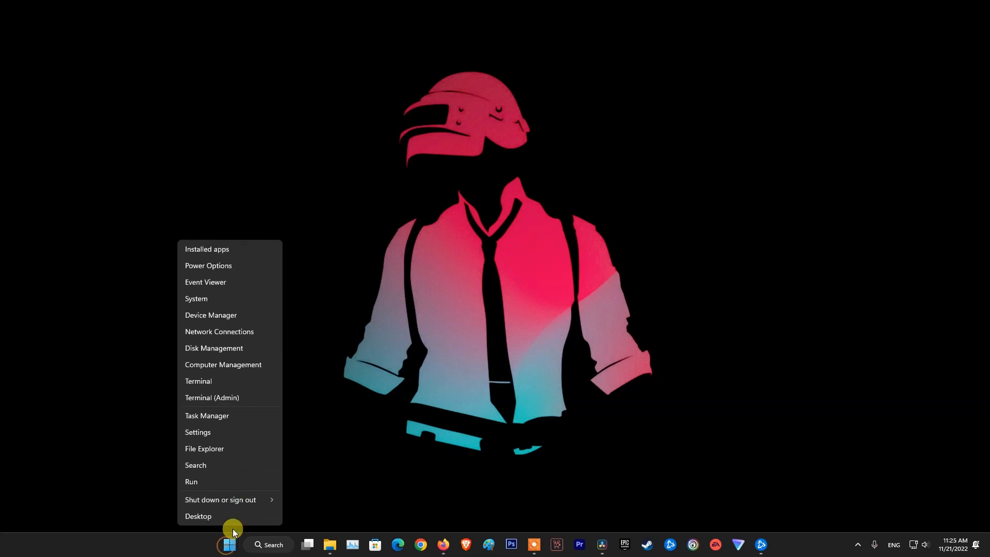
pyautogui.click(239, 304)
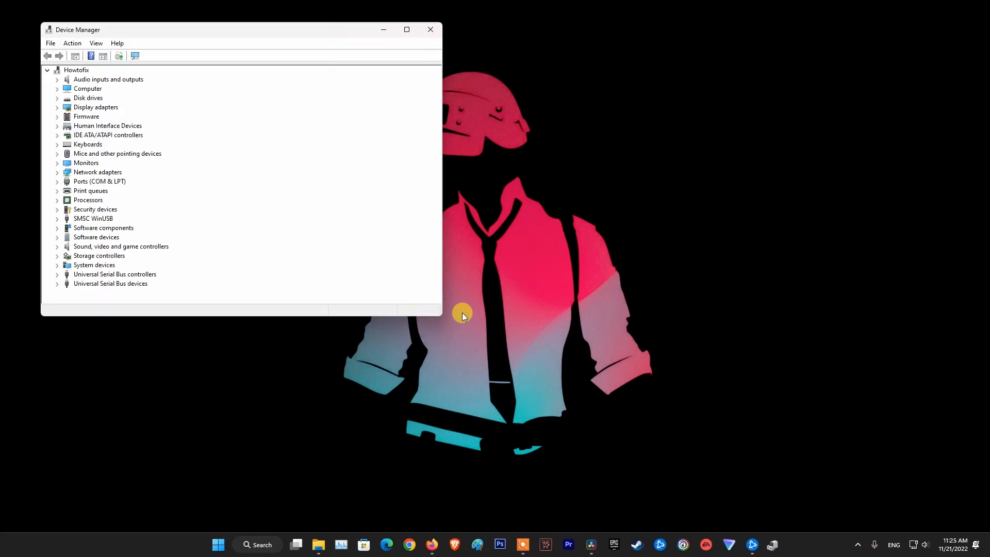
pyautogui.moveTo(196, 29); pyautogui.dragTo(520, 113)
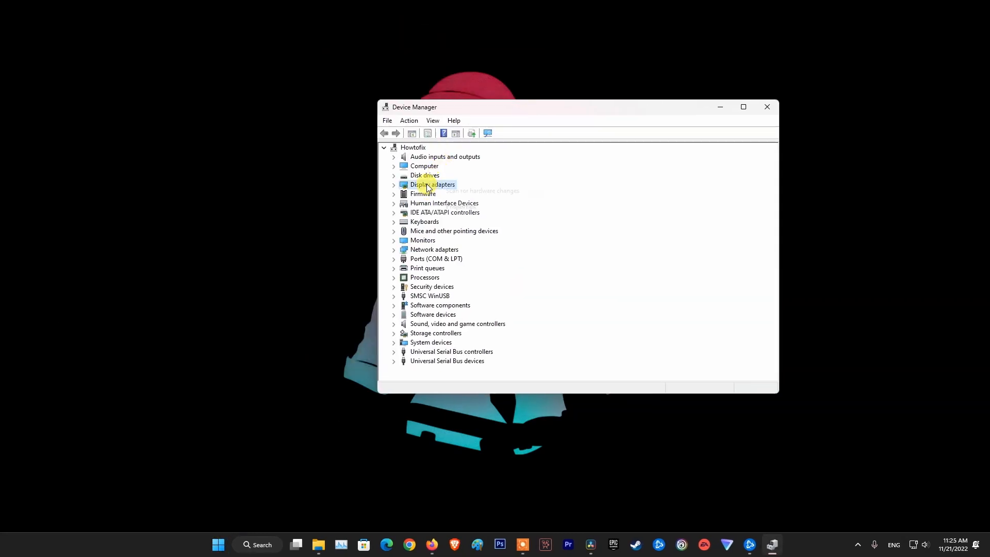
pyautogui.rightClick(426, 184)
pyautogui.click(447, 191)
pyautogui.doubleClick(426, 186)
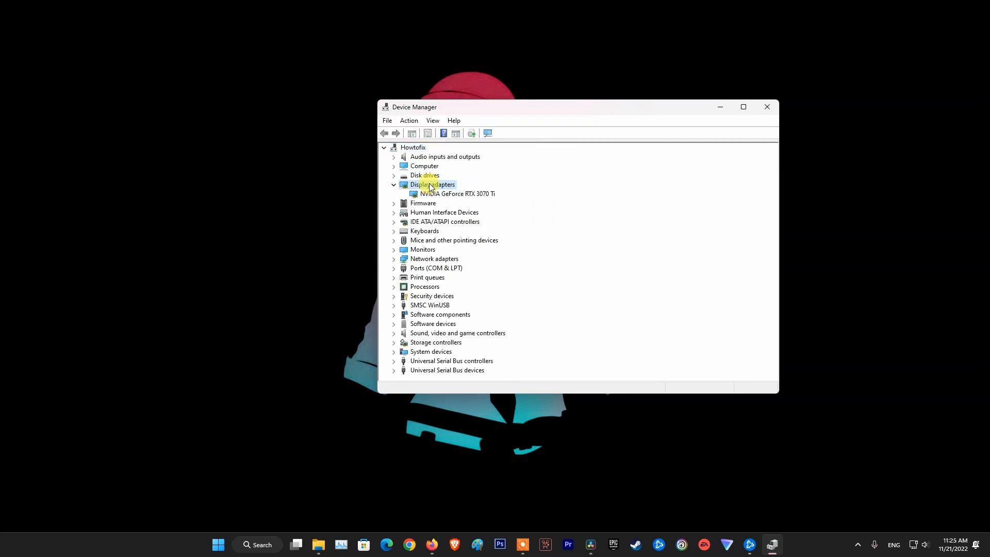
# Step: Start a driver update for the NVIDIA GeForce RTX 3070 Ti and choose to pick from drivers available on the computer
pyautogui.rightClick(443, 194)
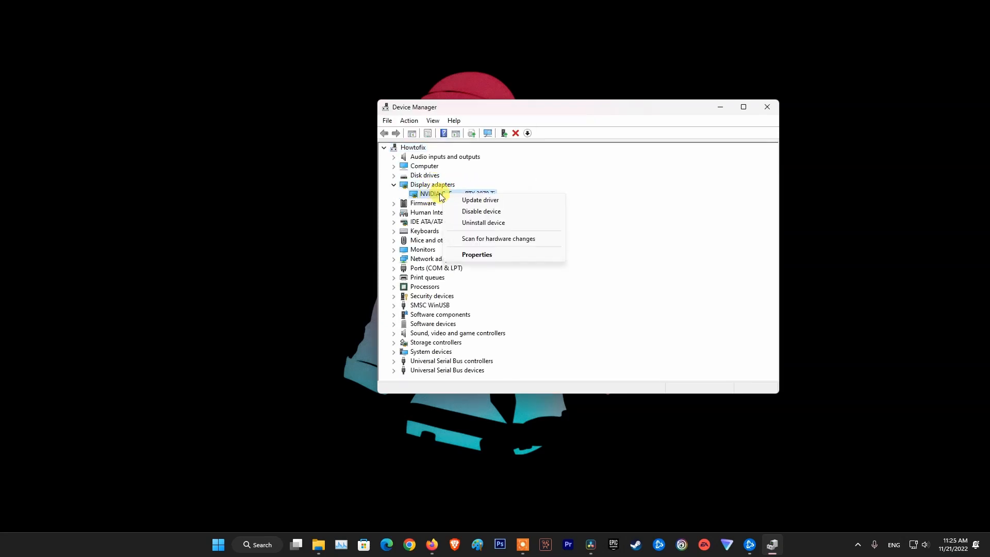
pyautogui.click(490, 201)
pyautogui.moveTo(518, 164); pyautogui.dragTo(555, 211)
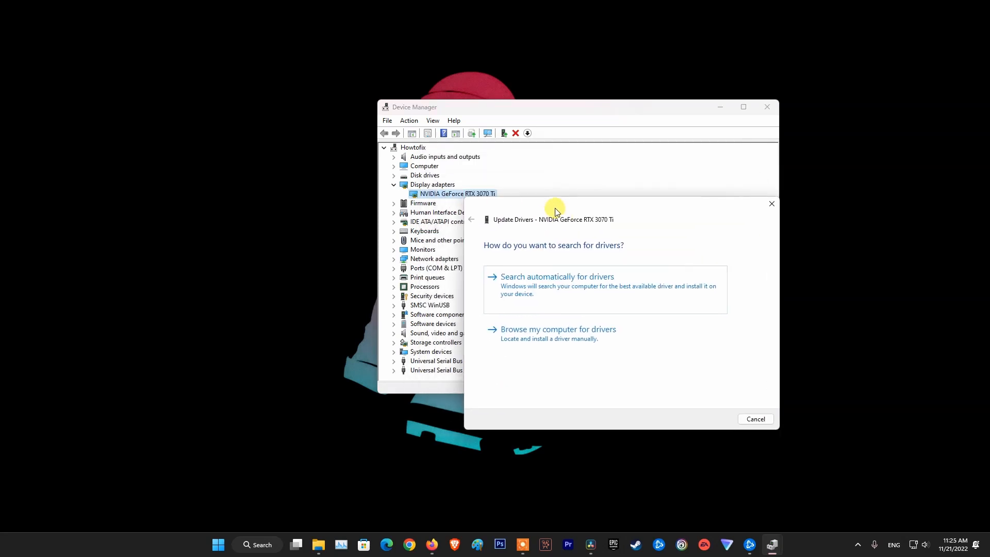
pyautogui.click(572, 339)
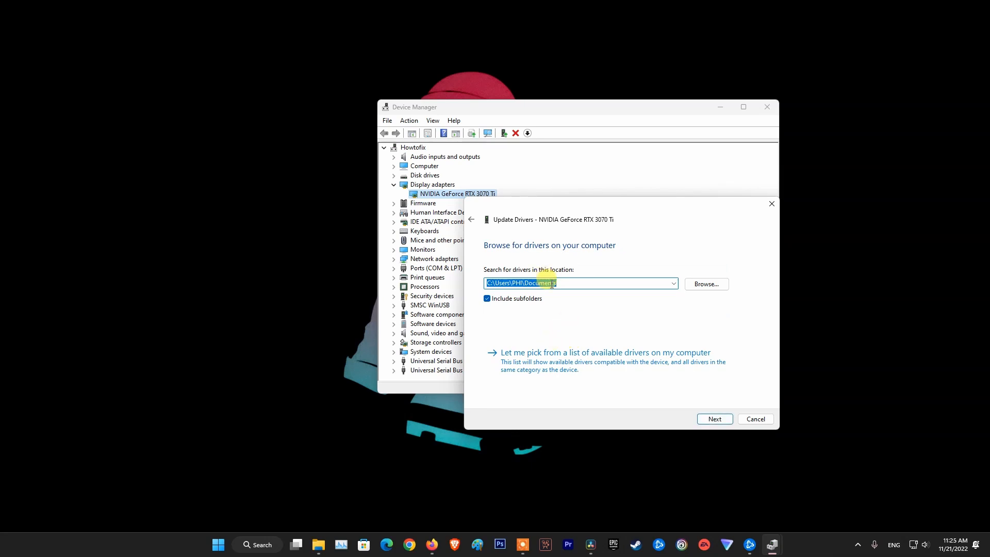
pyautogui.click(613, 360)
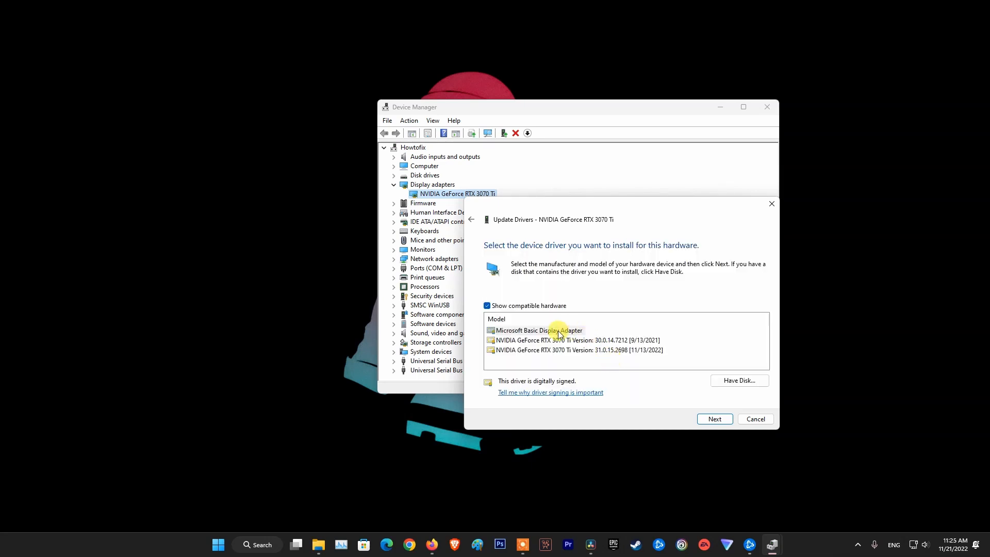
# Step: Select the NVIDIA GeForce RTX 3070 Ti driver version 31.0.15.2698 dated 11/13/2022 in the compatible hardware list
pyautogui.click(580, 341)
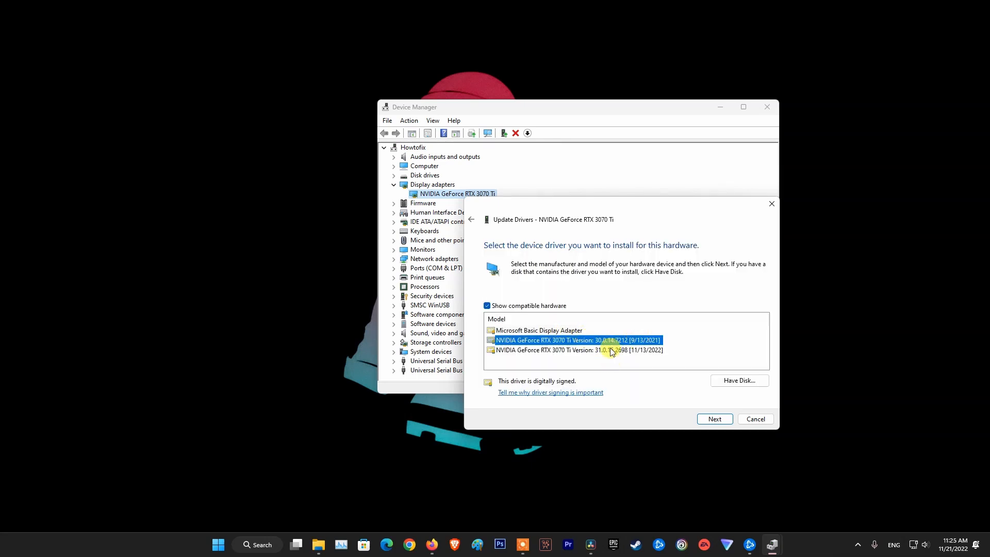
pyautogui.click(582, 350)
pyautogui.click(586, 342)
pyautogui.click(581, 351)
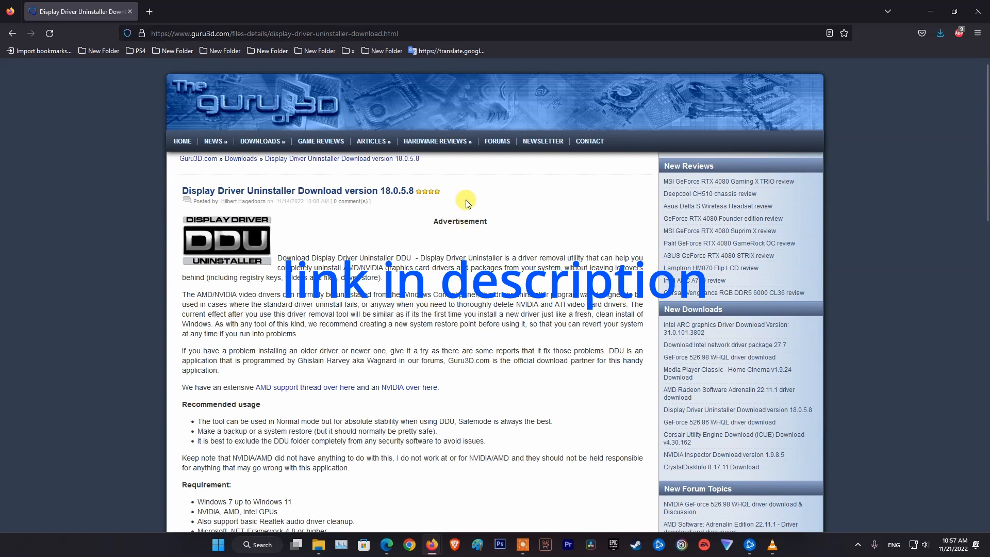
# Step: Download Display Driver Uninstaller 18.0.5.8 from Guru3D's EU - Netherlands mirror in the browser
pyautogui.scroll(-2, 314, 260)
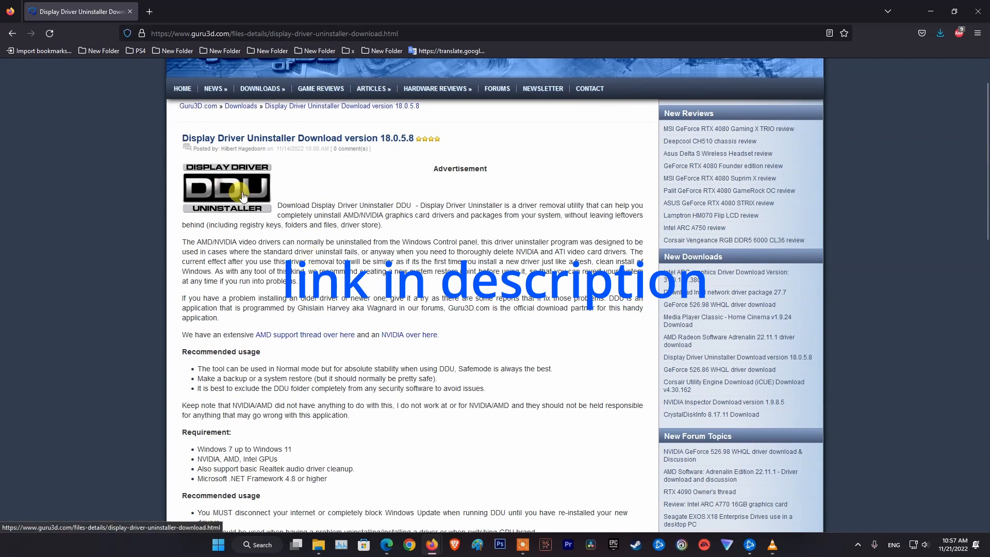
pyautogui.scroll(-15, 418, 263)
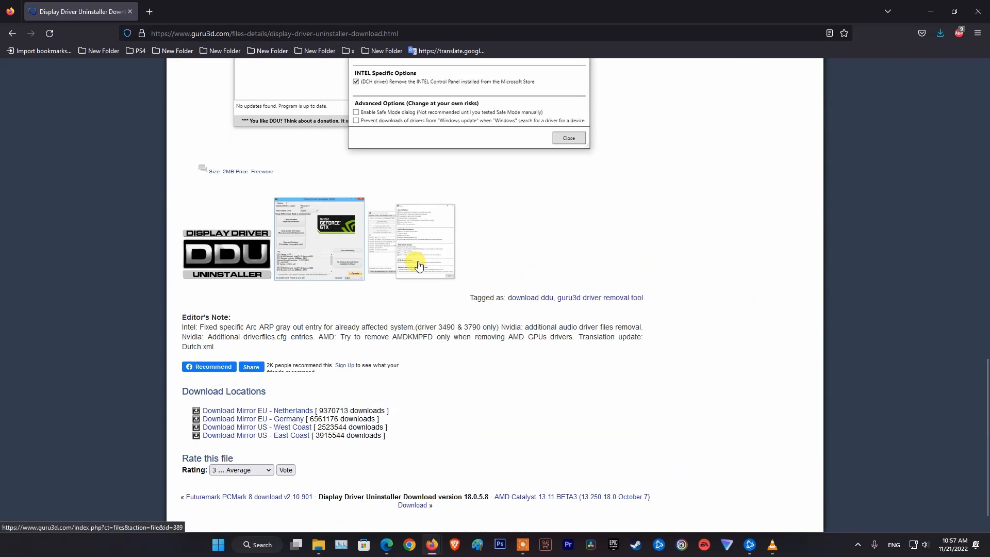
pyautogui.scroll(-2, 242, 346)
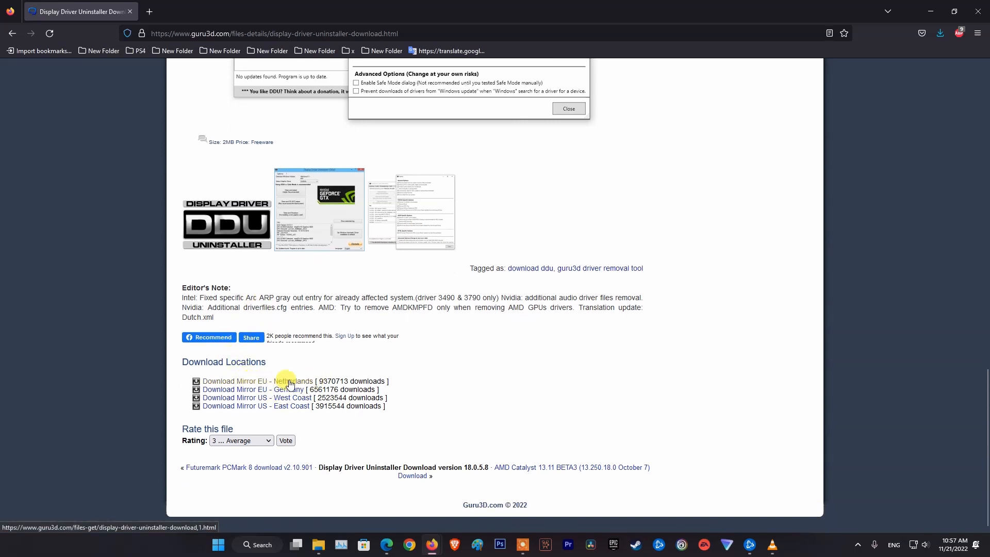
pyautogui.click(238, 383)
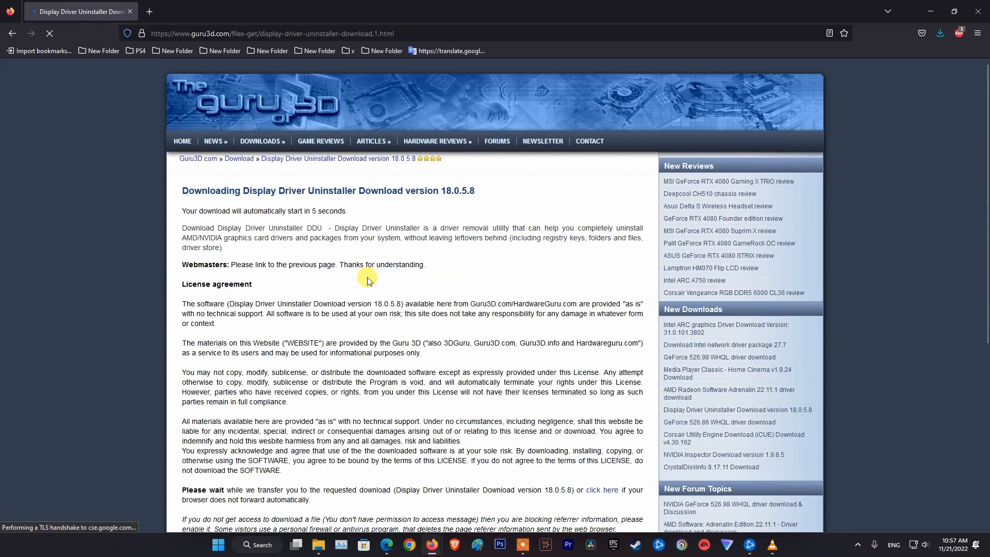
pyautogui.click(941, 34)
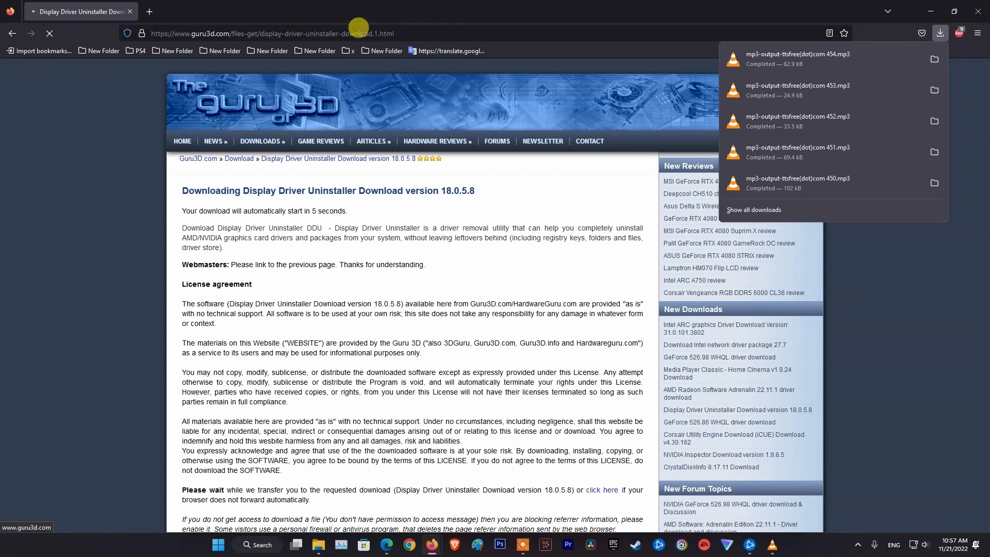
pyautogui.click(362, 5)
pyautogui.scroll(-2, 250, 271)
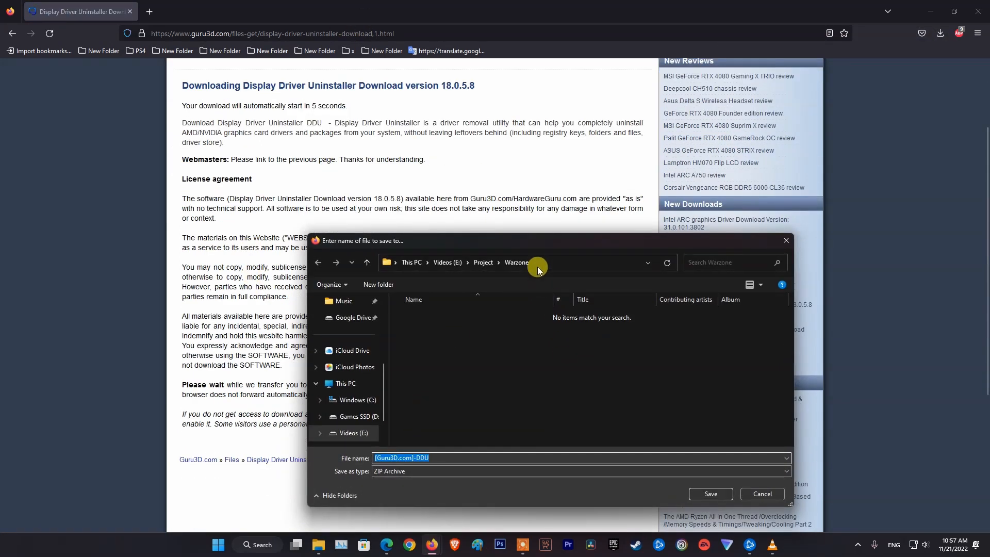
# Step: Save the [Guru3D.com]-DDU ZIP archive to the Downloads folder
pyautogui.scroll(2, 404, 170)
pyautogui.scroll(3, 361, 336)
pyautogui.click(351, 334)
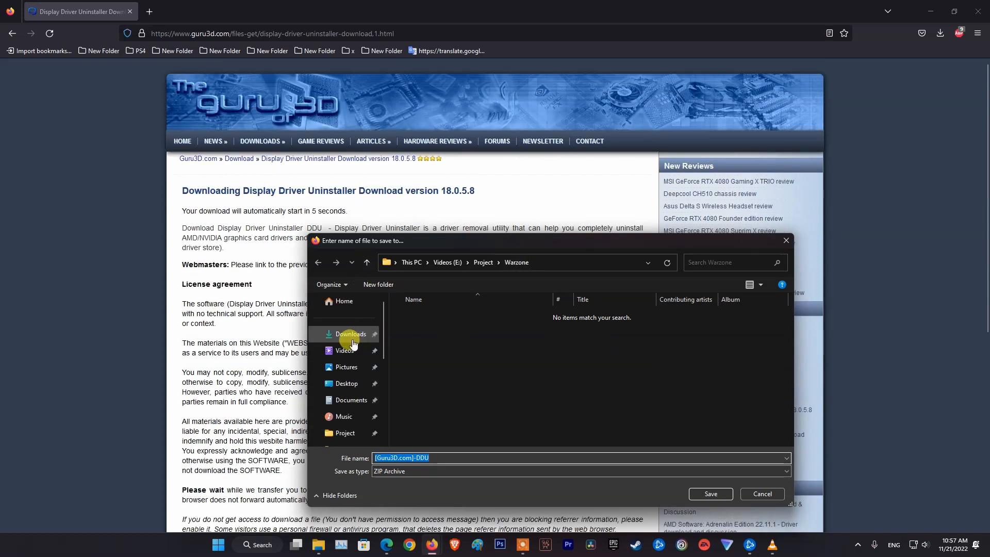
pyautogui.click(729, 494)
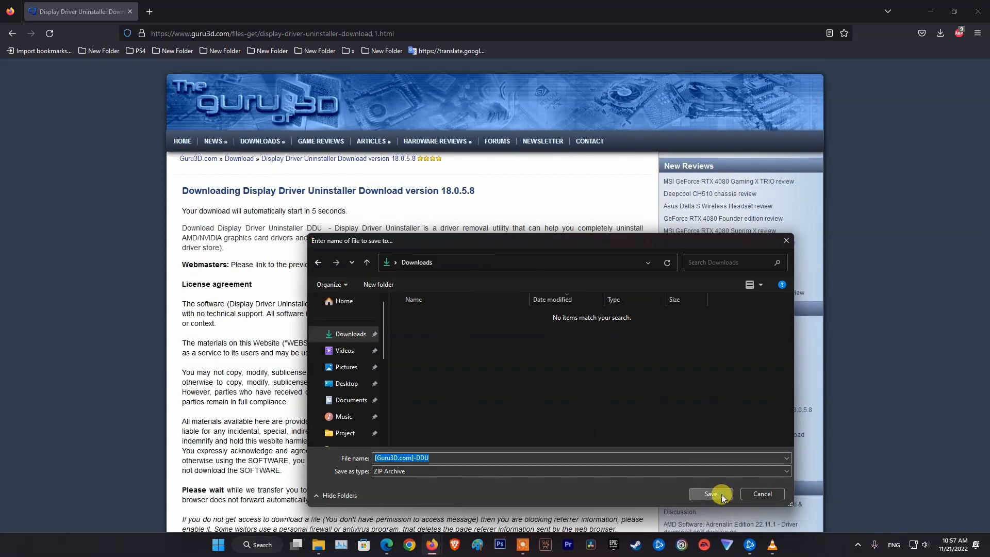
# Step: Show the downloaded [Guru3D.com]-DDU archive in its folder and extract it there with 7-Zip
pyautogui.click(941, 33)
pyautogui.click(935, 60)
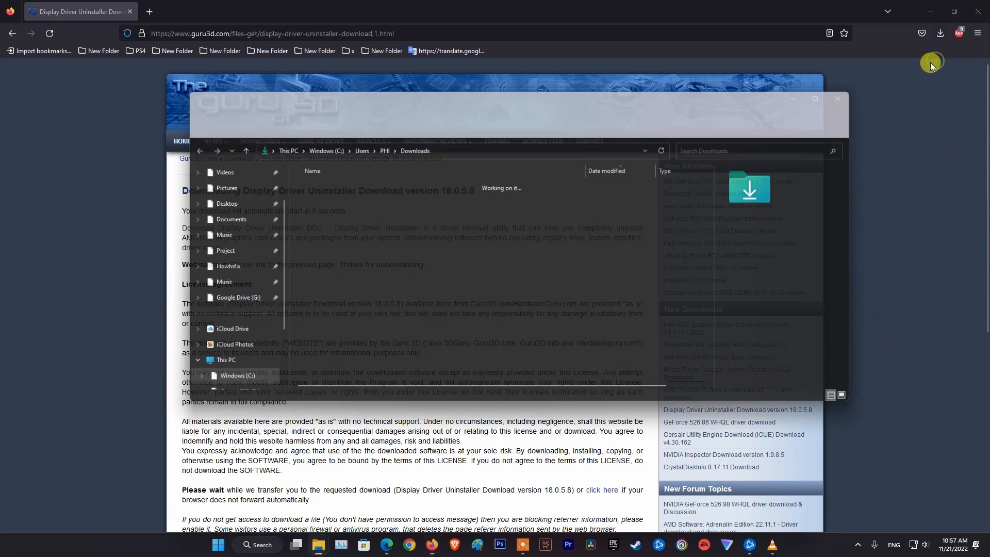
pyautogui.rightClick(333, 197)
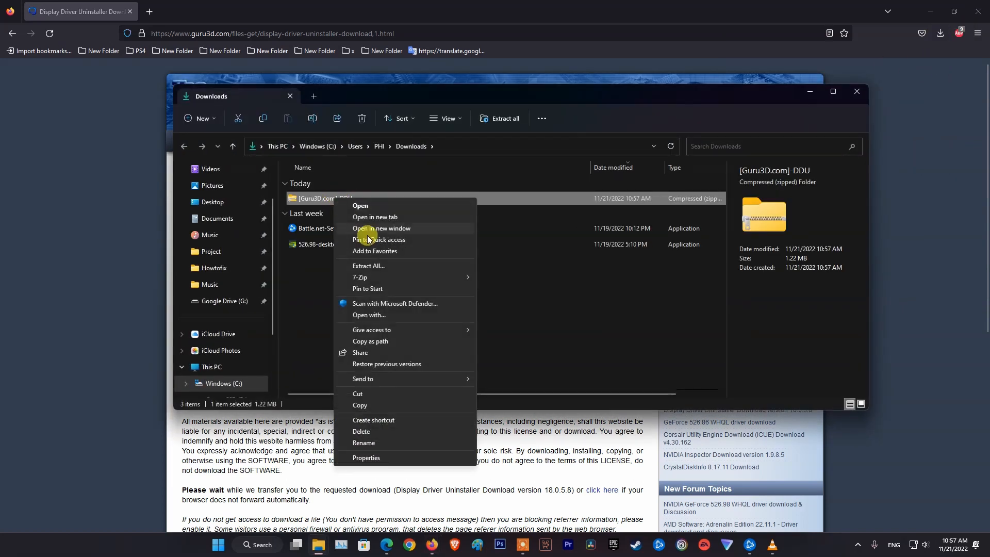
pyautogui.moveTo(423, 279)
pyautogui.click(509, 312)
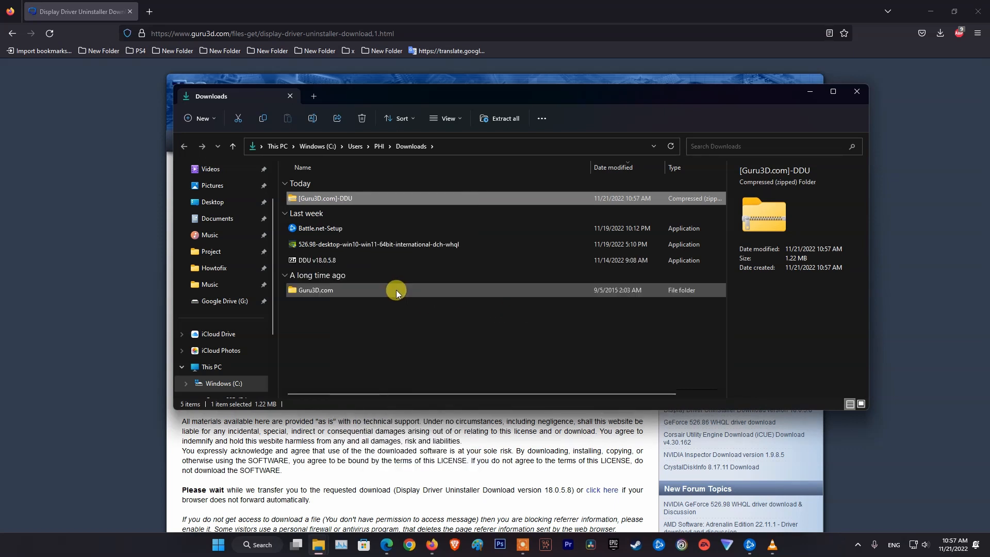
# Step: Run the DDU v18.0.5.8 self-extracting archive and extract it to the Downloads folder
pyautogui.doubleClick(312, 290)
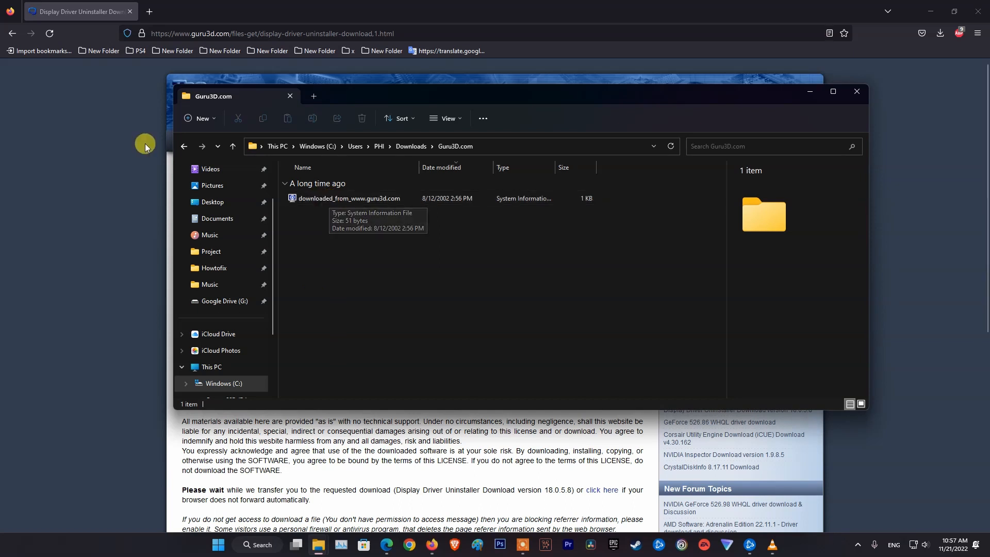
pyautogui.click(184, 146)
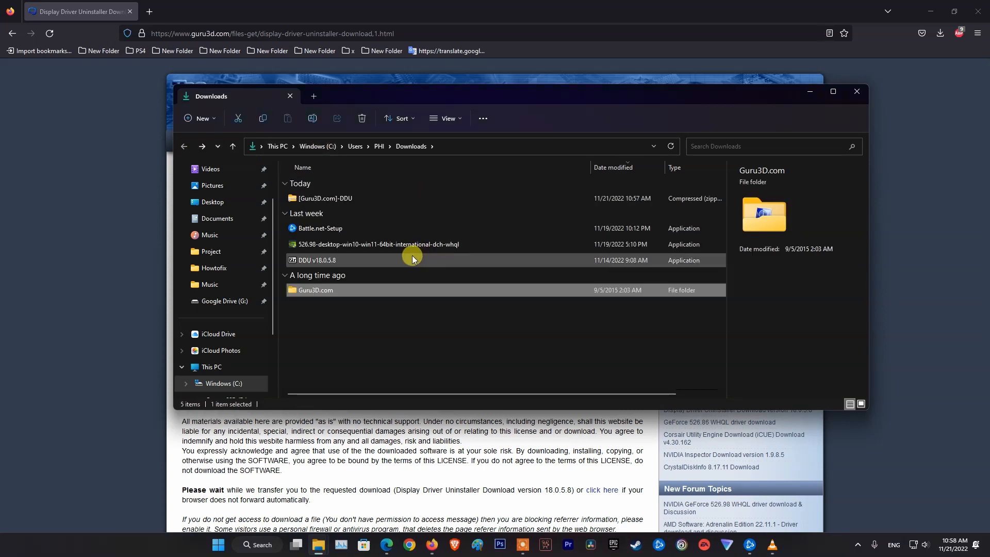
pyautogui.click(321, 260)
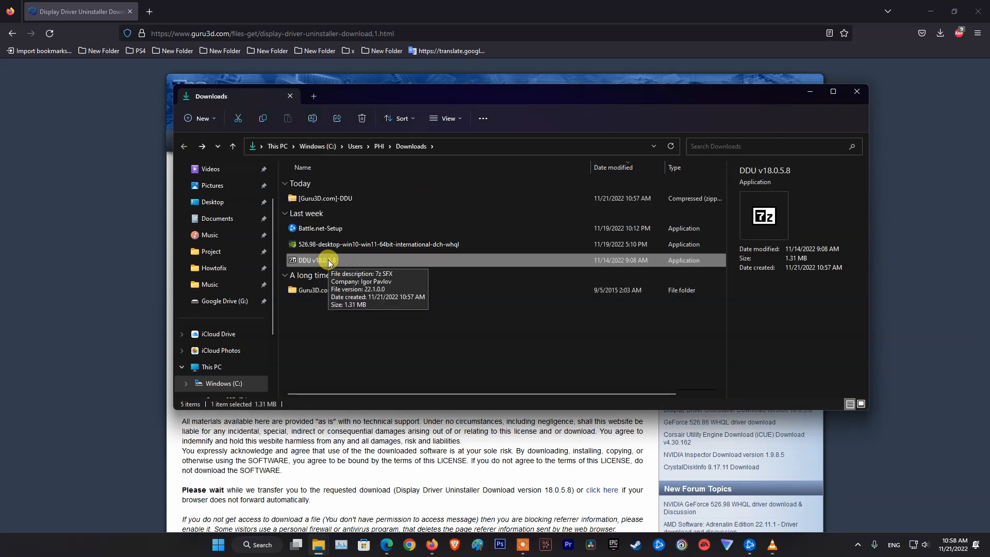
pyautogui.doubleClick(329, 261)
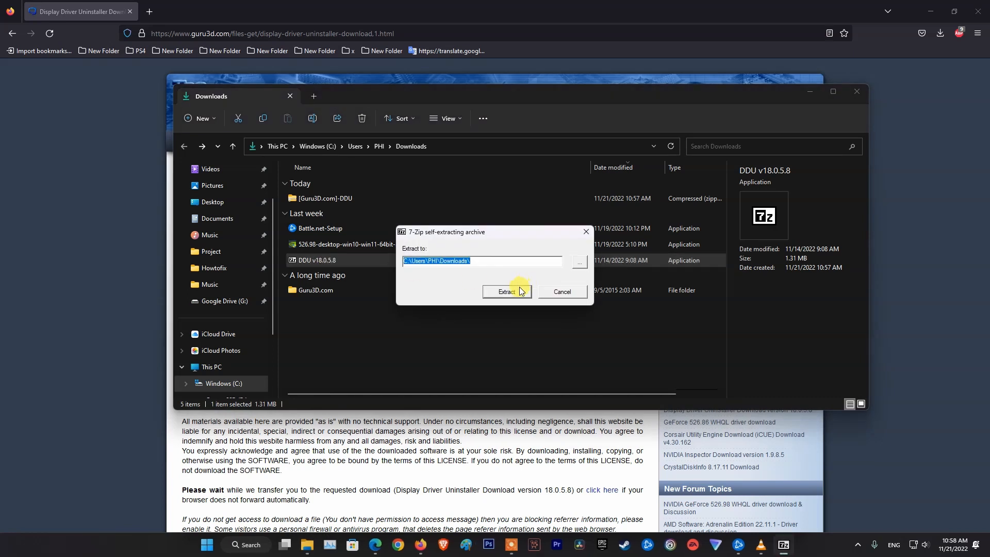
pyautogui.click(515, 291)
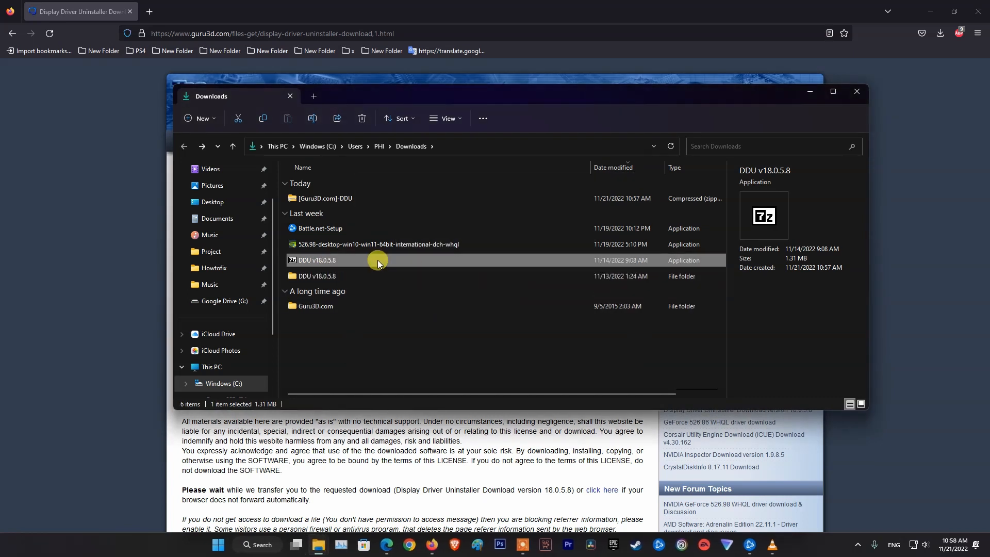
pyautogui.click(319, 306)
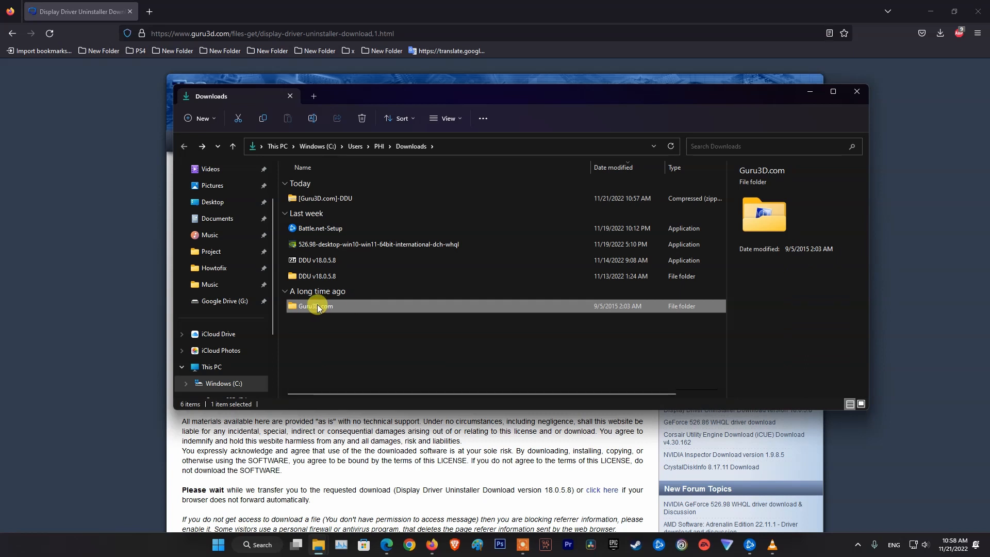
pyautogui.doubleClick(317, 305)
pyautogui.click(184, 147)
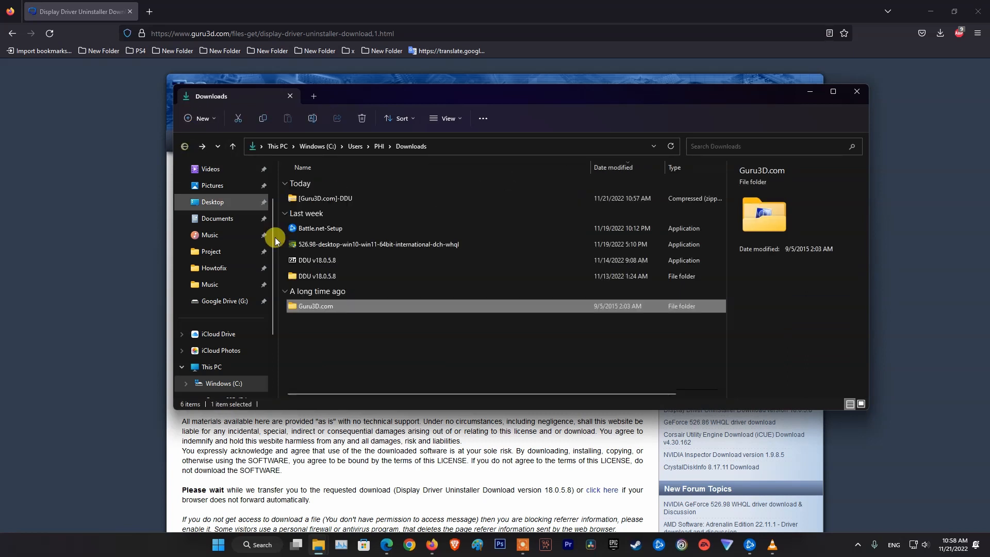
# Step: Open the extracted DDU v18.0.5.8 folder in Downloads
pyautogui.click(322, 276)
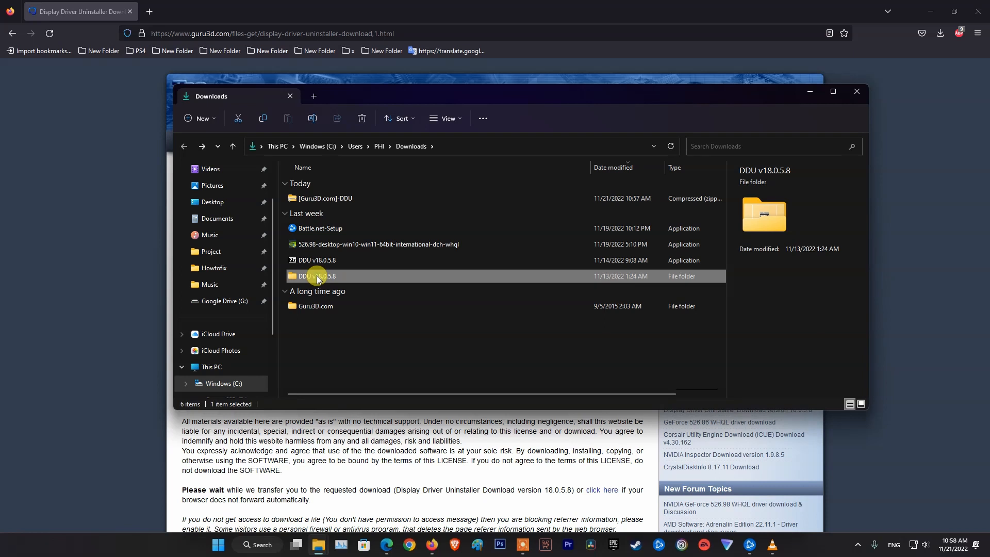
pyautogui.doubleClick(318, 277)
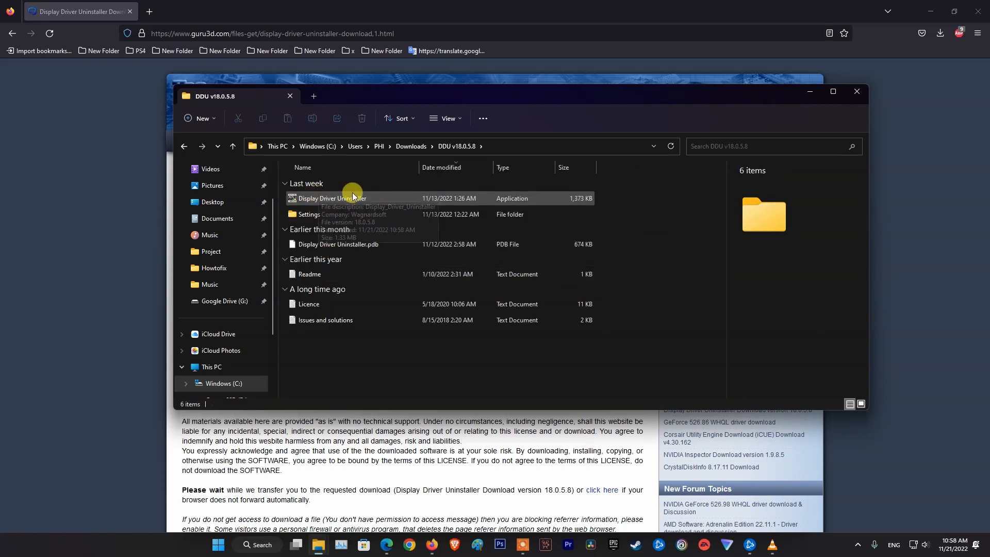
# Step: Launch the Display Driver Uninstaller application from the DDU v18.0.5.8 folder, allow it to run, and dismiss its startup notices
pyautogui.click(330, 199)
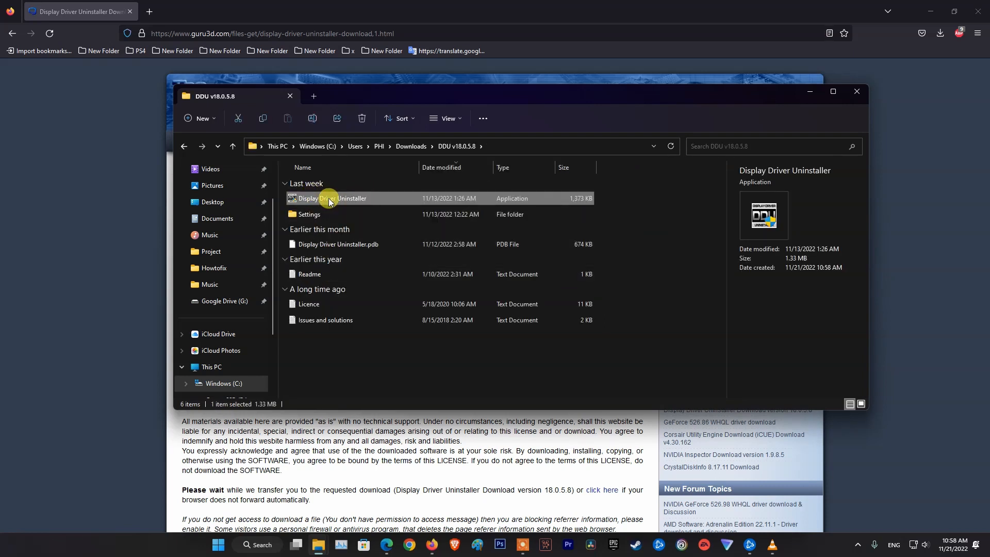
pyautogui.doubleClick(330, 200)
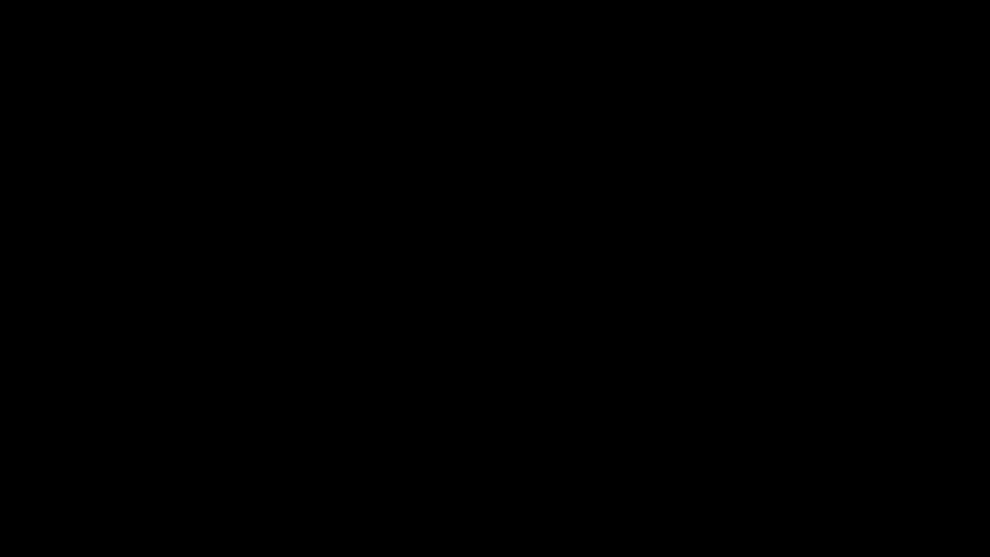
pyautogui.click(447, 365)
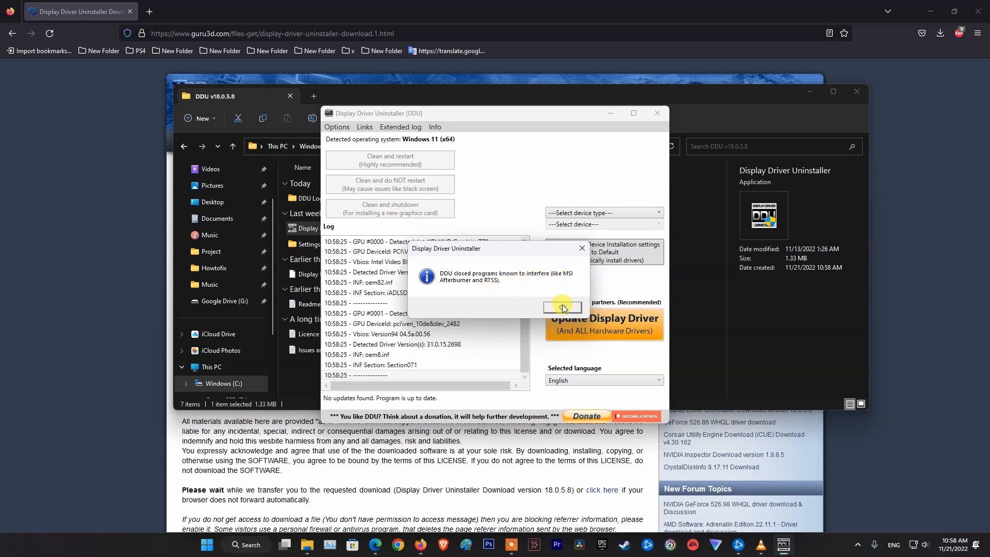
pyautogui.click(563, 308)
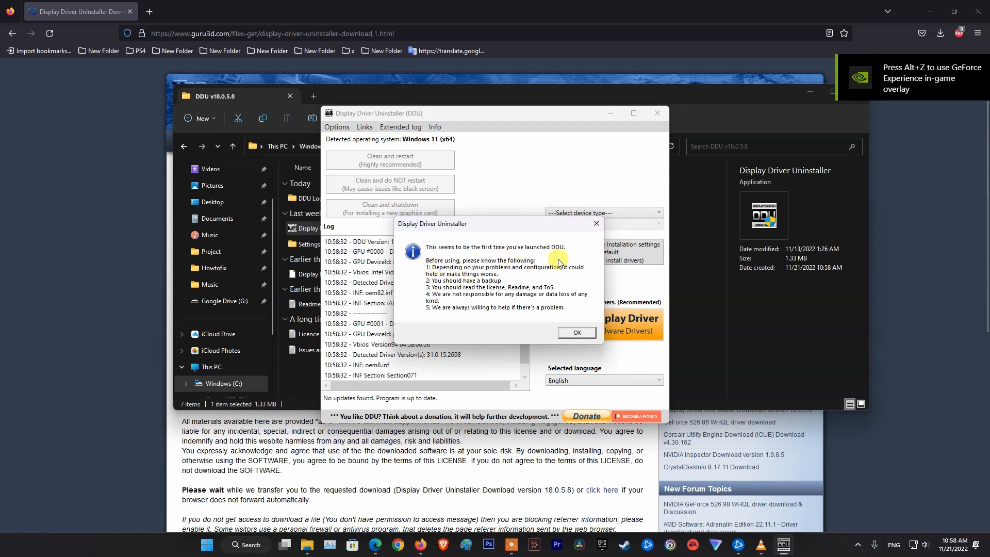
pyautogui.click(577, 332)
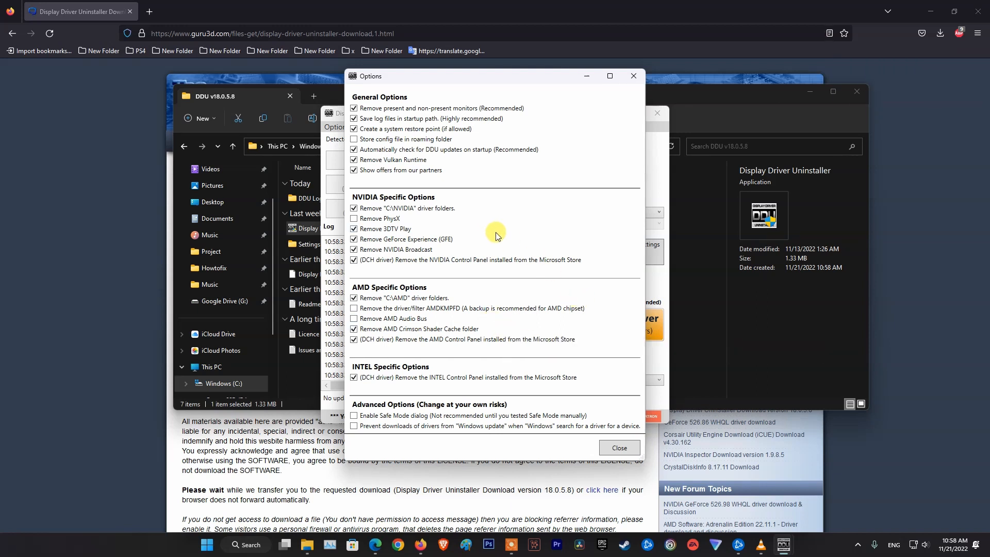
# Step: Enable Remove PhysX in the NVIDIA specific options, close the options, and dismiss the Safe Mode recommendation
pyautogui.click(354, 221)
pyautogui.click(619, 448)
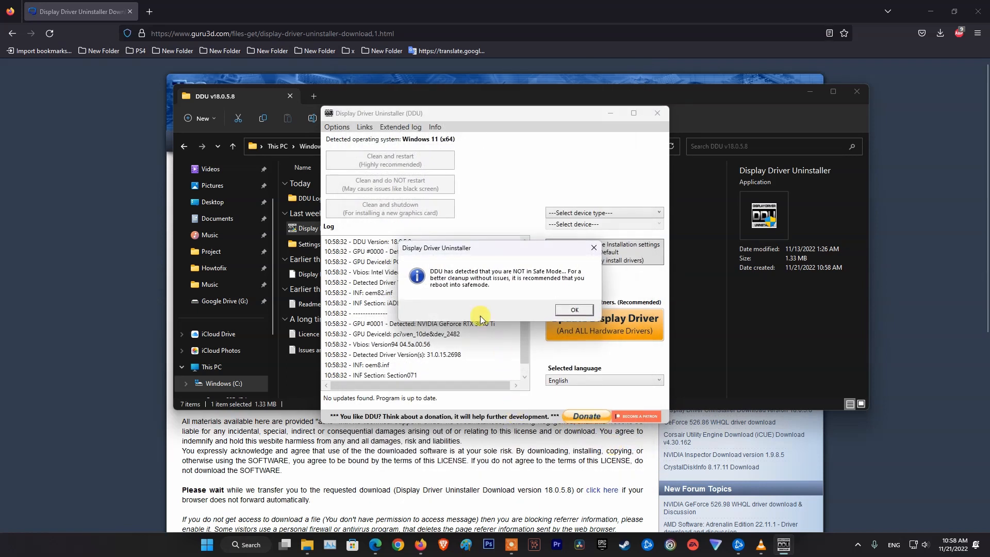
pyautogui.click(579, 310)
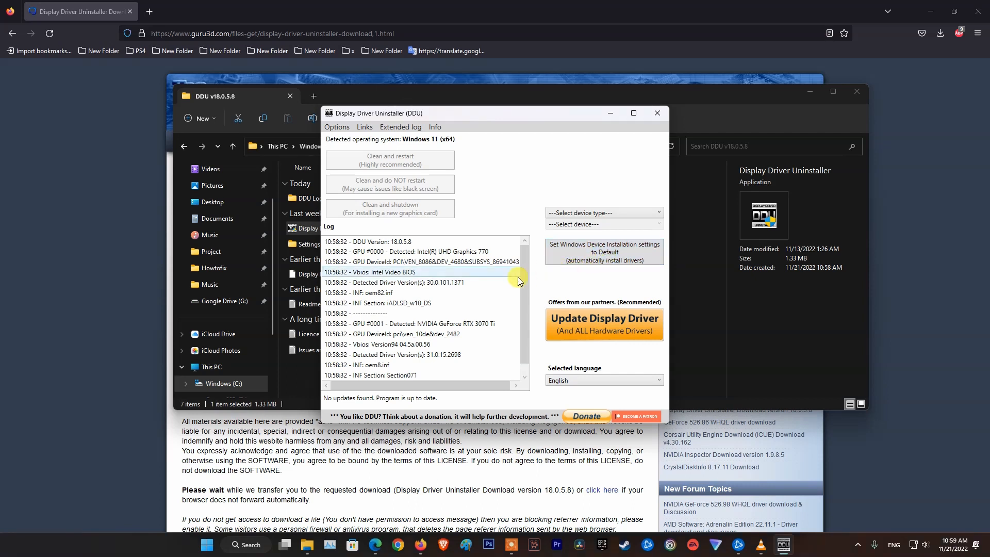
# Step: Look over the detected hardware log and set the device type for cleaning to GPU
pyautogui.moveTo(525, 270); pyautogui.dragTo(523, 308)
pyautogui.scroll(1, 527, 296)
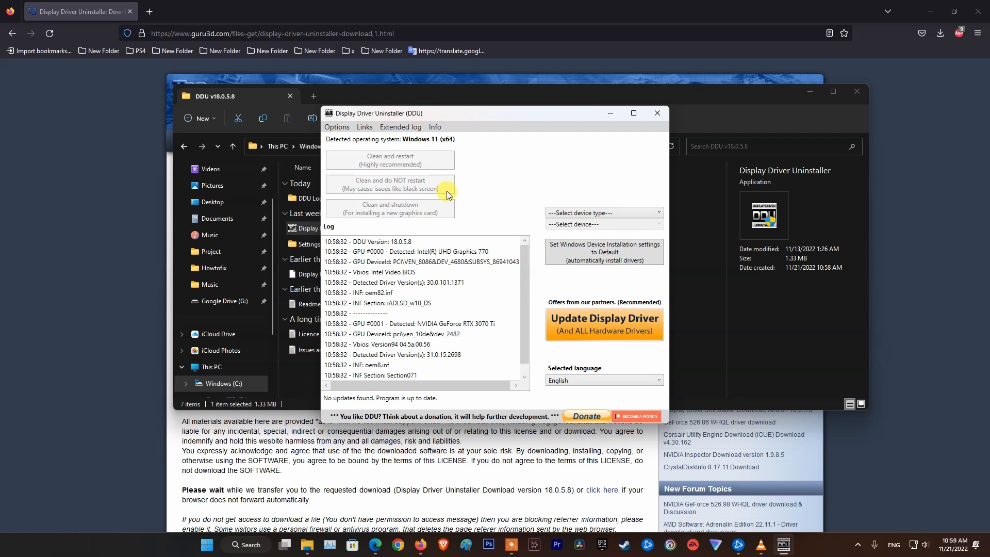
pyautogui.click(595, 213)
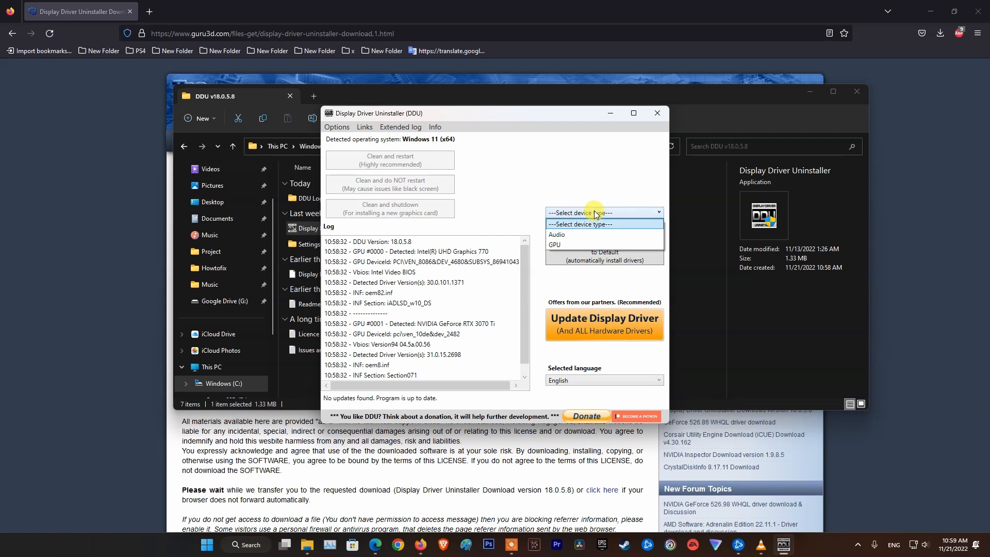
pyautogui.click(588, 245)
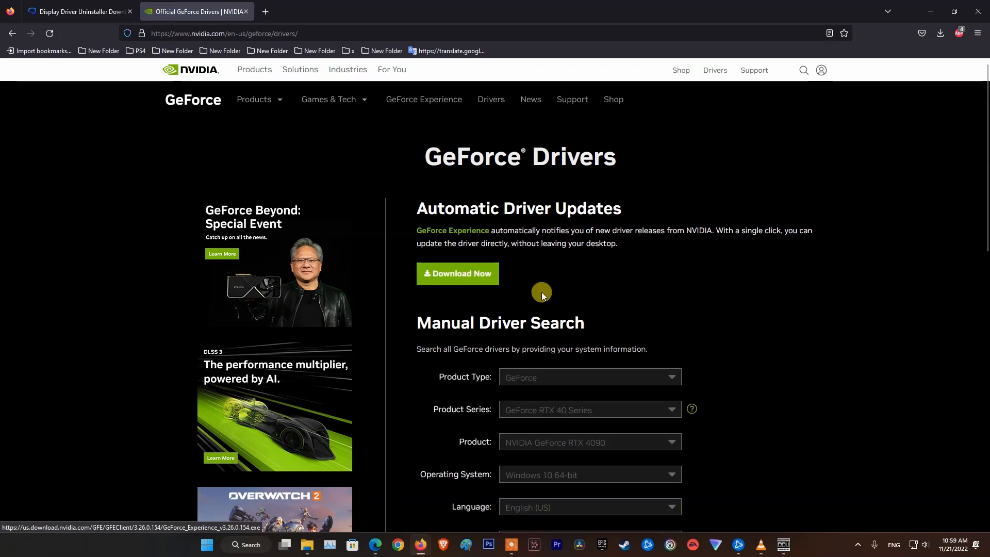
# Step: View the Manual Driver Search form on NVIDIA's GeForce Drivers page in Firefox
pyautogui.scroll(-1, 541, 292)
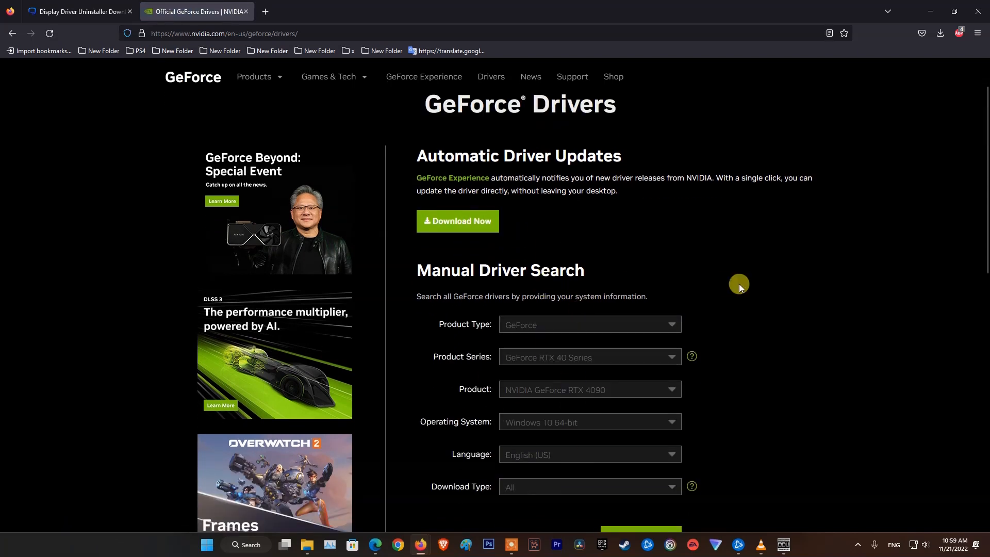